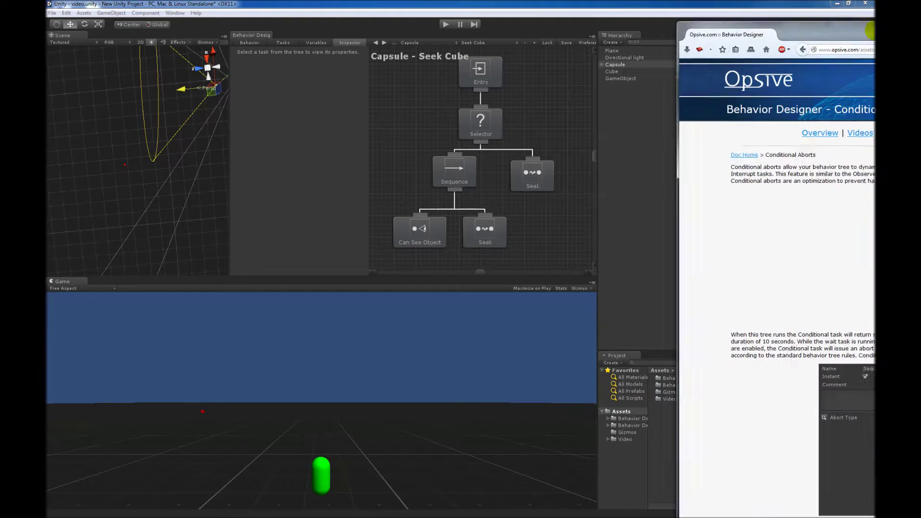
# Scroll the Opsive docs to the conditional abort types list, then return to the Unity editor.
pyautogui.moveTo(919, 8); pyautogui.dragTo(485, 8)
pyautogui.scroll(-5, 584, 286)
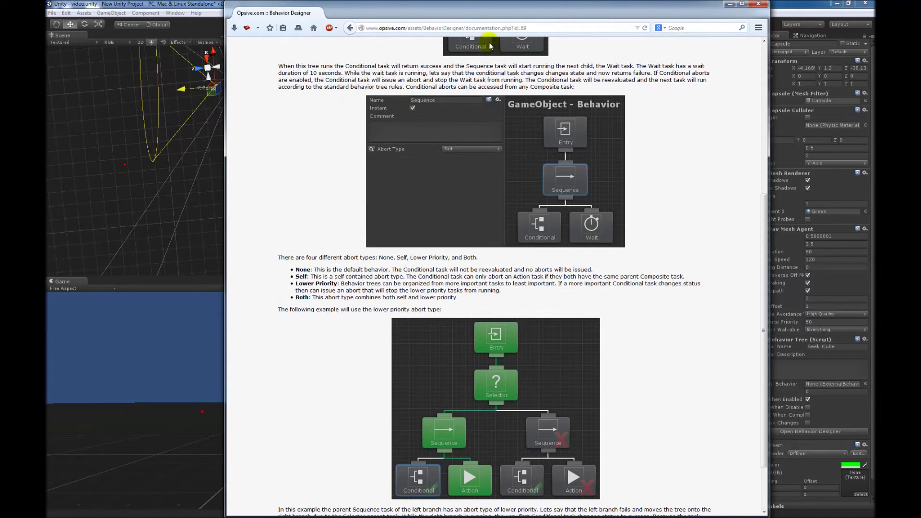
pyautogui.moveTo(470, 6); pyautogui.dragTo(920, 29)
pyautogui.hotkey('alt', 'Tab')
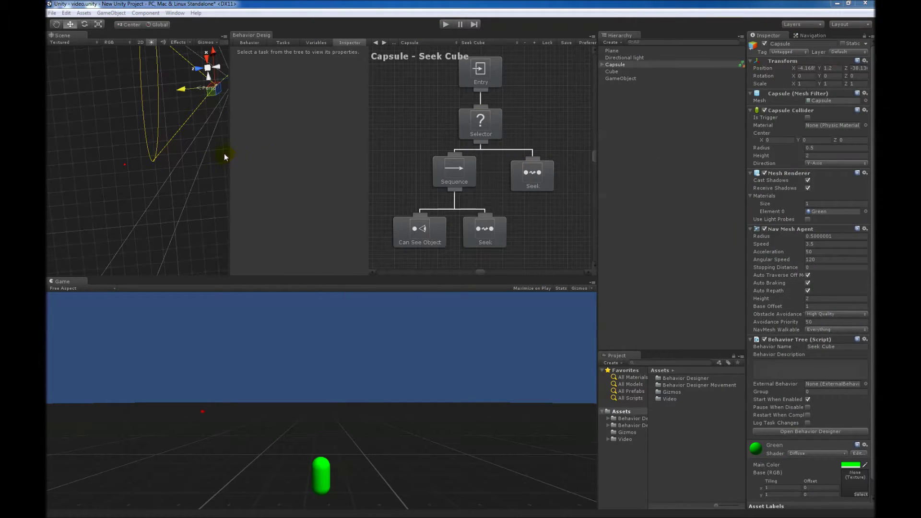
pyautogui.moveTo(214, 143); pyautogui.dragTo(163, 226, button='middle')
pyautogui.scroll(4, 163, 196)
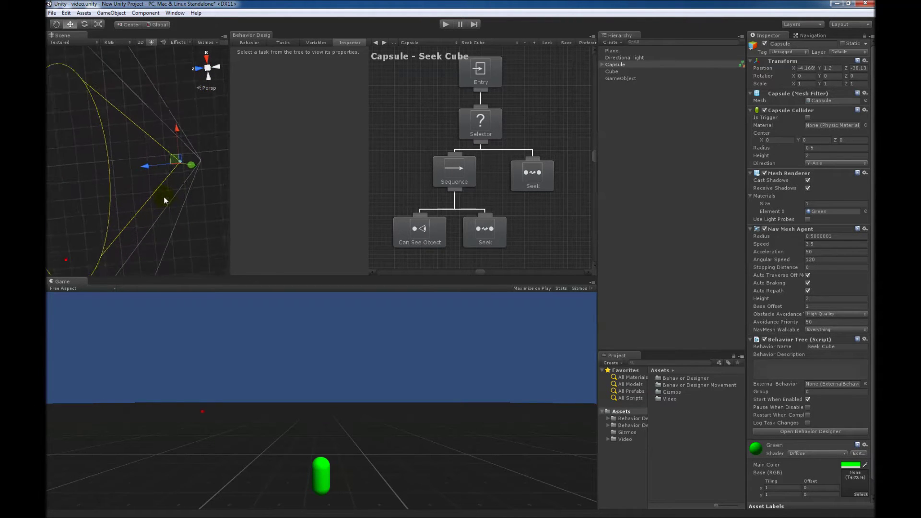
pyautogui.moveTo(180, 161); pyautogui.dragTo(128, 221, button='right')
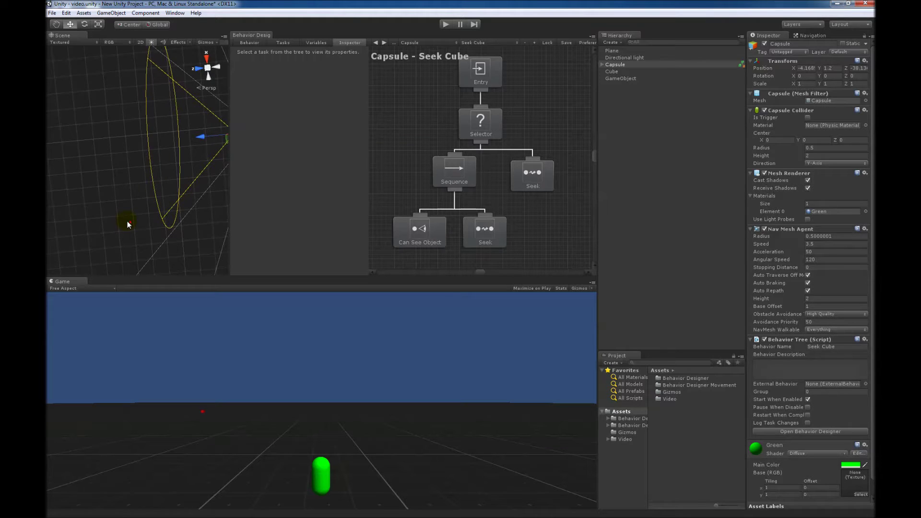
pyautogui.moveTo(531, 179)
pyautogui.click(531, 179)
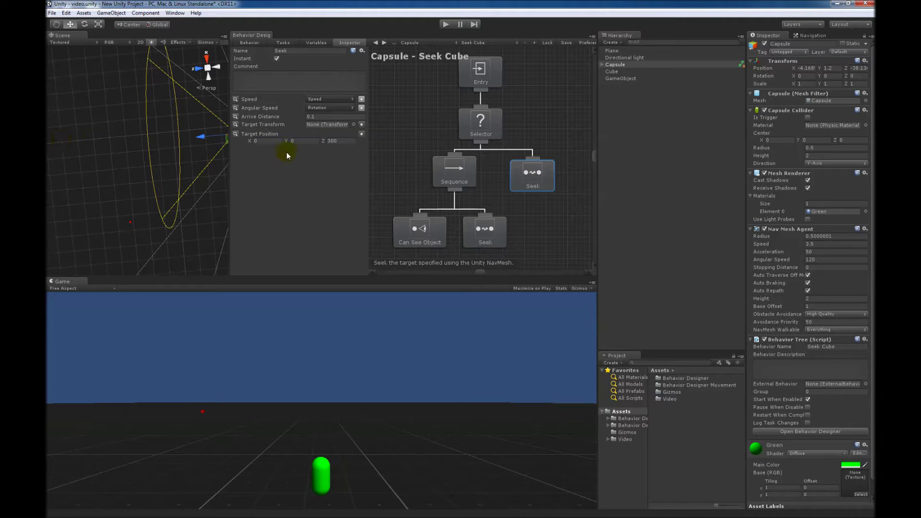
pyautogui.click(401, 178)
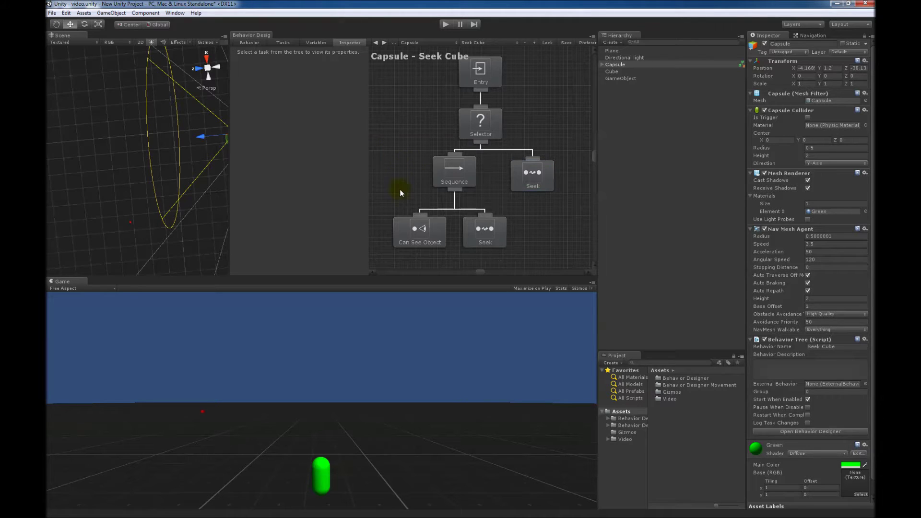
pyautogui.click(440, 232)
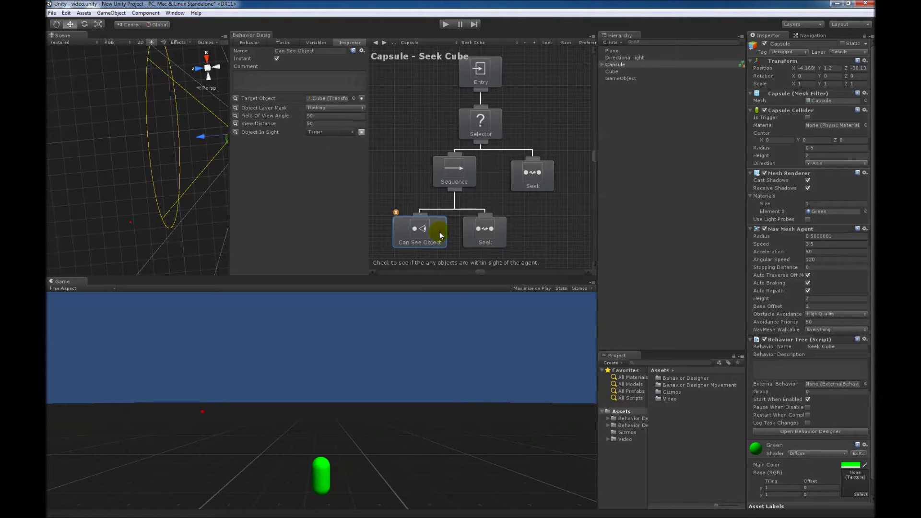
pyautogui.moveTo(490, 238)
pyautogui.click(540, 232)
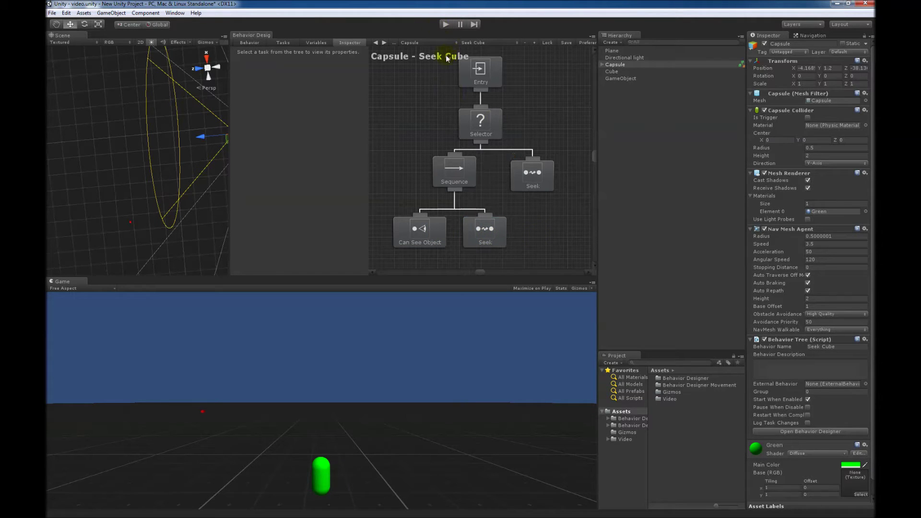
pyautogui.click(454, 169)
# Set the Sequence task's Abort Type to None.
pyautogui.click(321, 98)
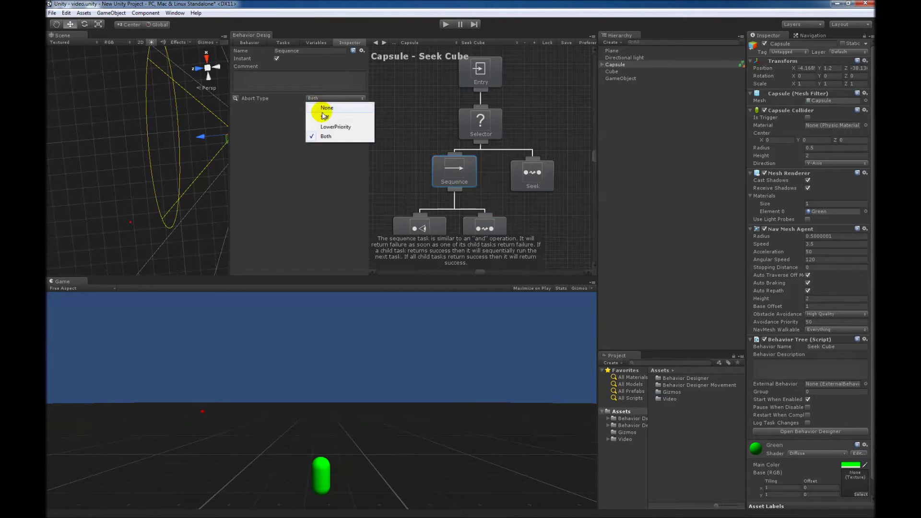
pyautogui.click(324, 117)
pyautogui.click(421, 123)
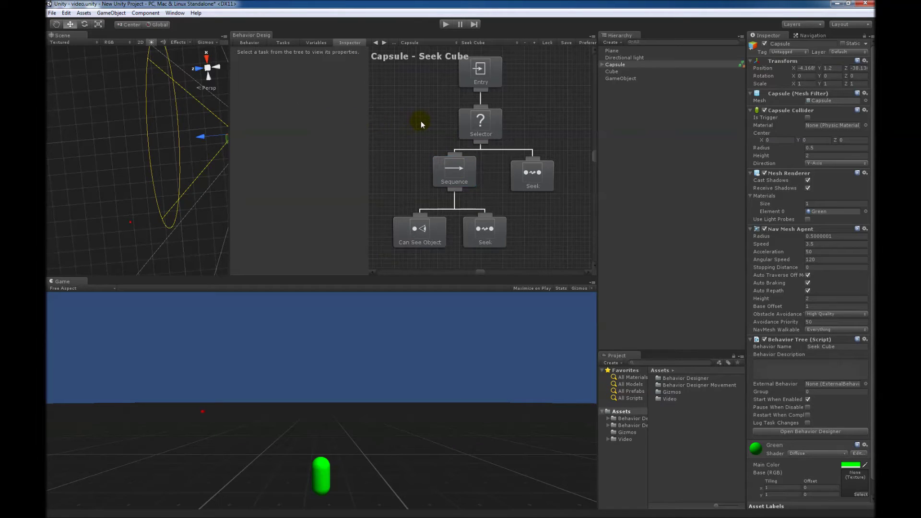
# Play the game, pausing to watch the tree fall through to the right-hand Seek, then stop.
pyautogui.click(446, 25)
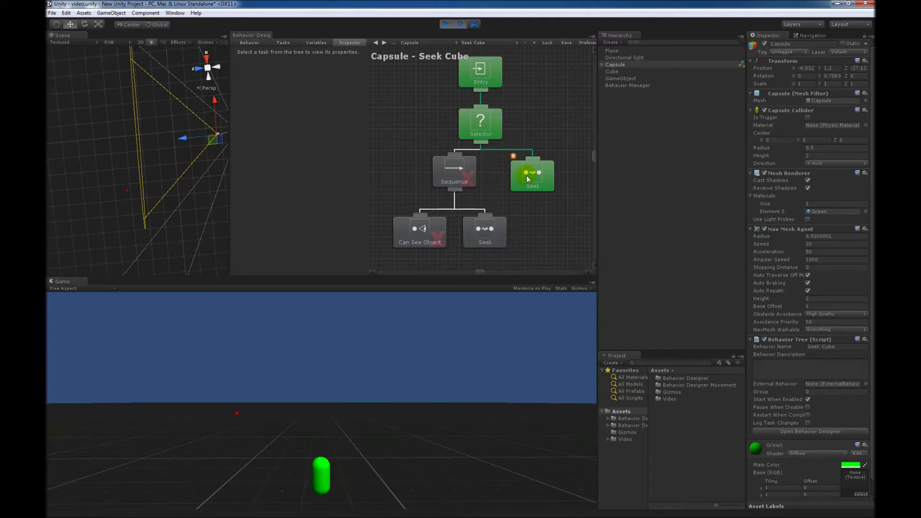
pyautogui.click(459, 23)
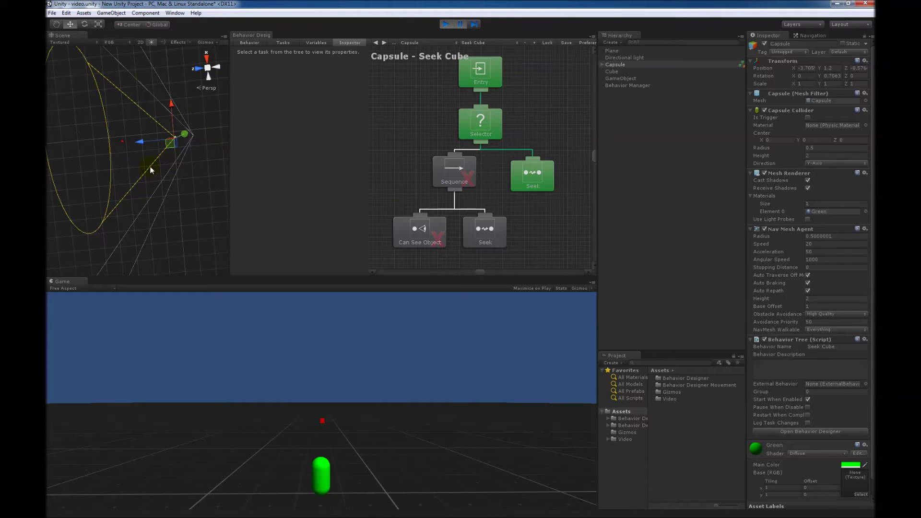
pyautogui.moveTo(151, 170); pyautogui.dragTo(197, 170, button='middle')
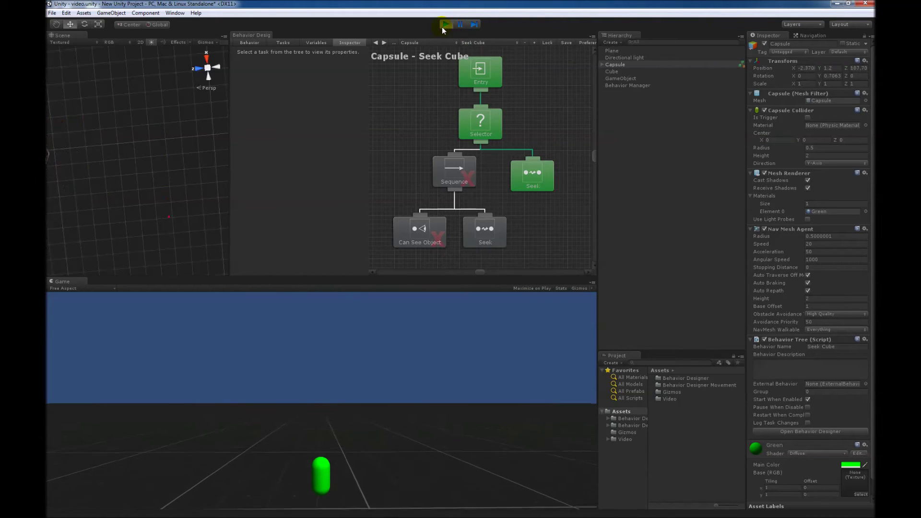
pyautogui.click(445, 24)
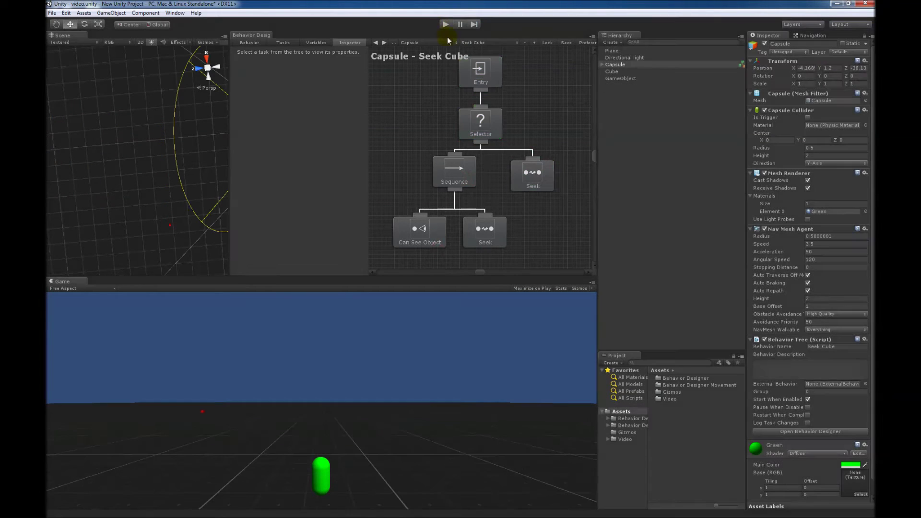
# Set the Sequence task's Abort Type to LowerPriority.
pyautogui.click(451, 175)
pyautogui.click(325, 98)
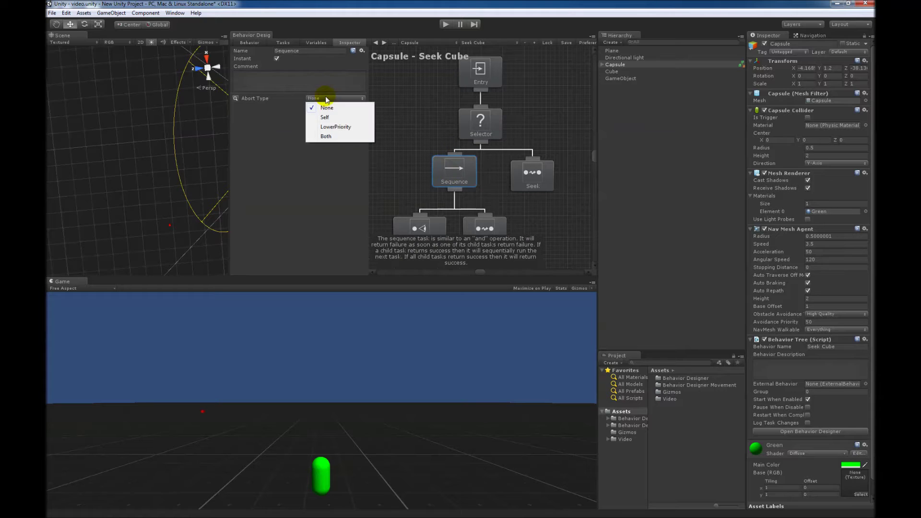
pyautogui.click(335, 128)
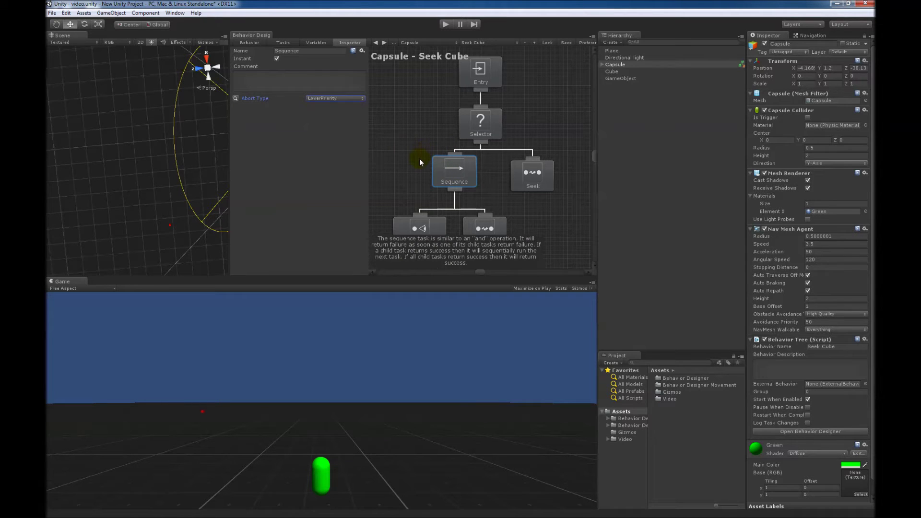
pyautogui.click(420, 158)
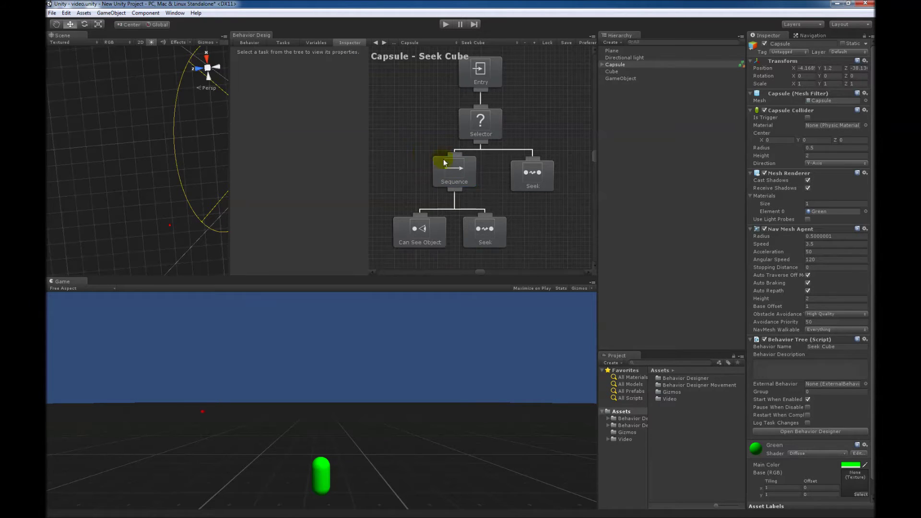
# Check the Selector's abort type, then confirm LowerPriority on the Sequence and clear the selection.
pyautogui.click(451, 168)
pyautogui.moveTo(470, 127)
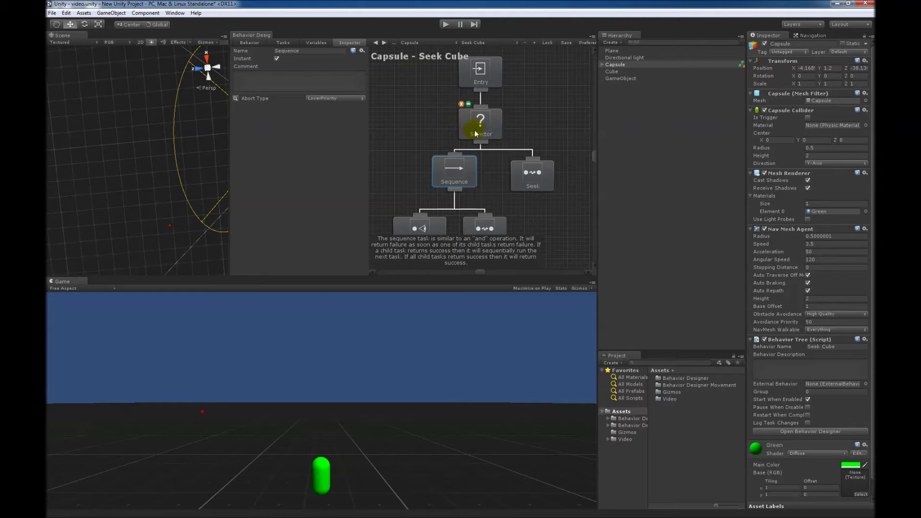
pyautogui.click(484, 126)
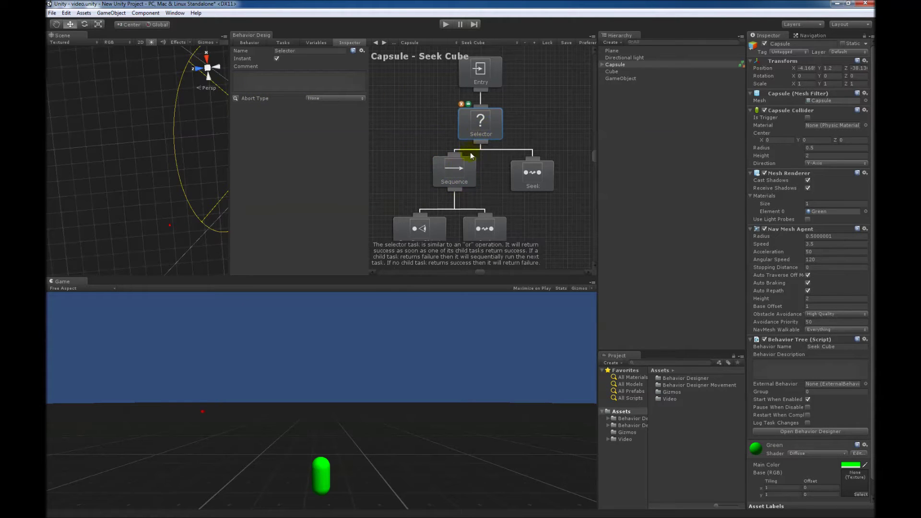
pyautogui.moveTo(460, 170)
pyautogui.click(460, 169)
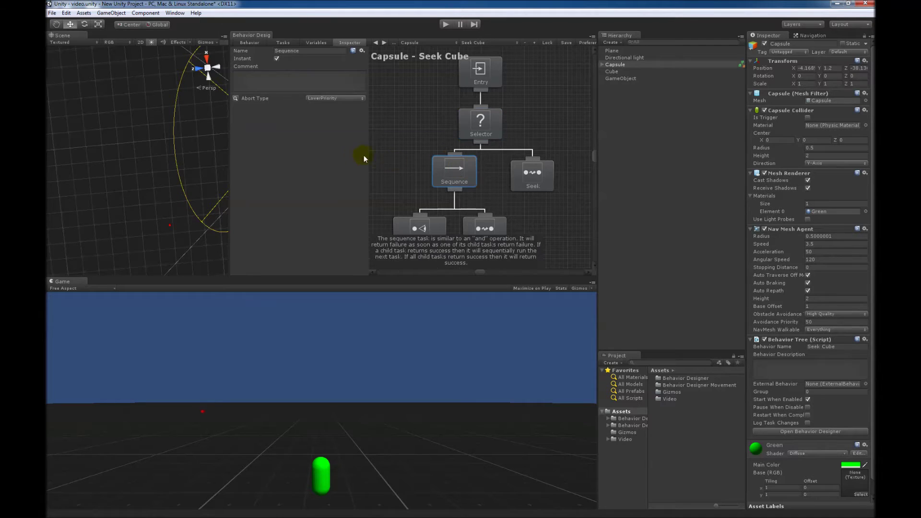
pyautogui.click(359, 97)
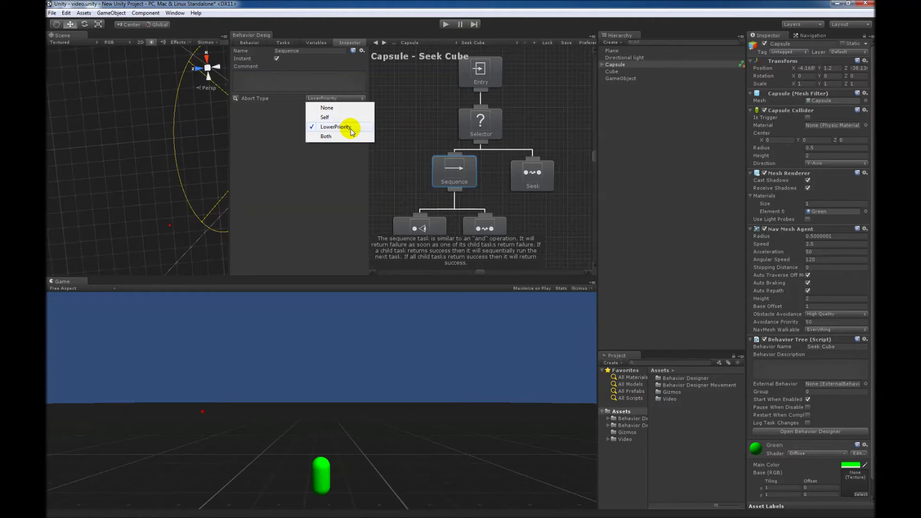
pyautogui.click(351, 128)
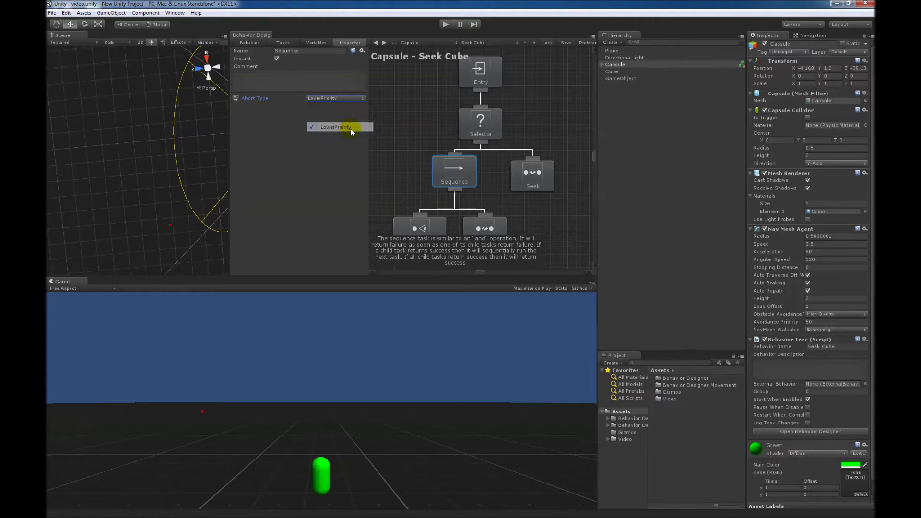
pyautogui.click(397, 147)
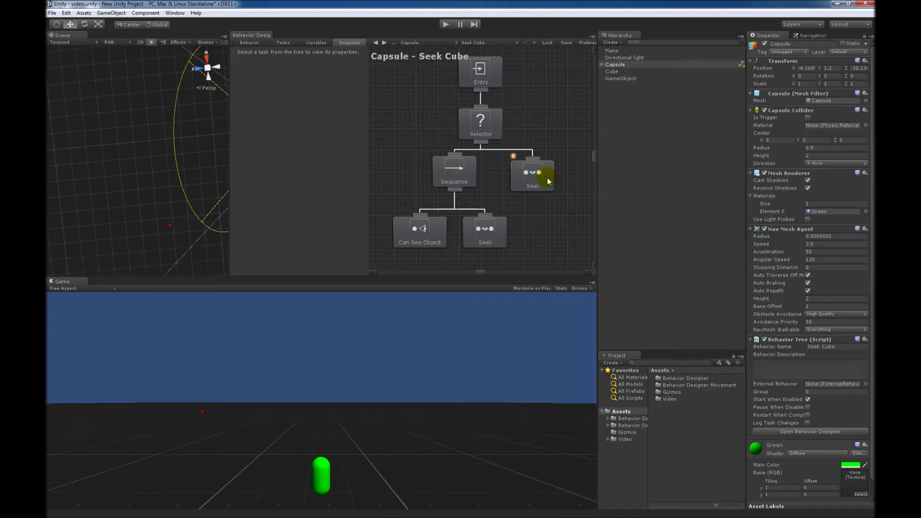
# Play the game with the LowerPriority abort and pause once the right-hand Seek is running.
pyautogui.click(446, 24)
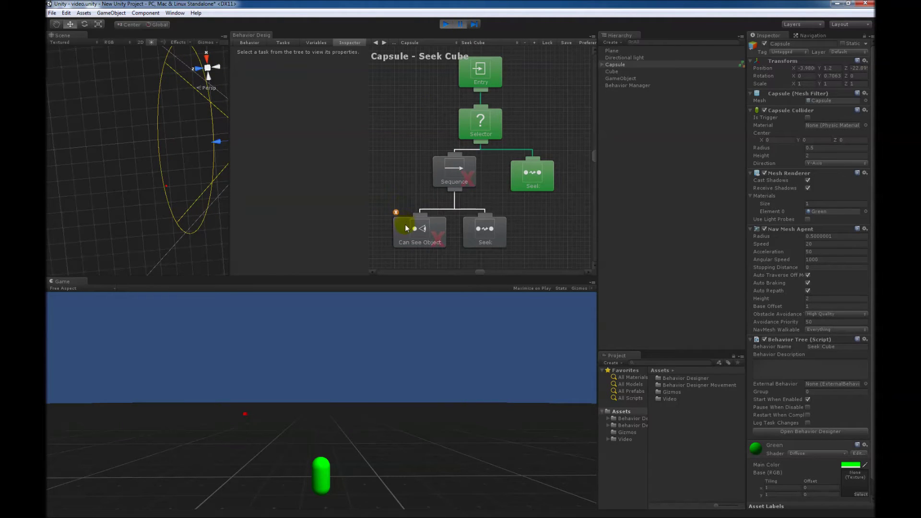
pyautogui.moveTo(428, 233)
pyautogui.click(460, 24)
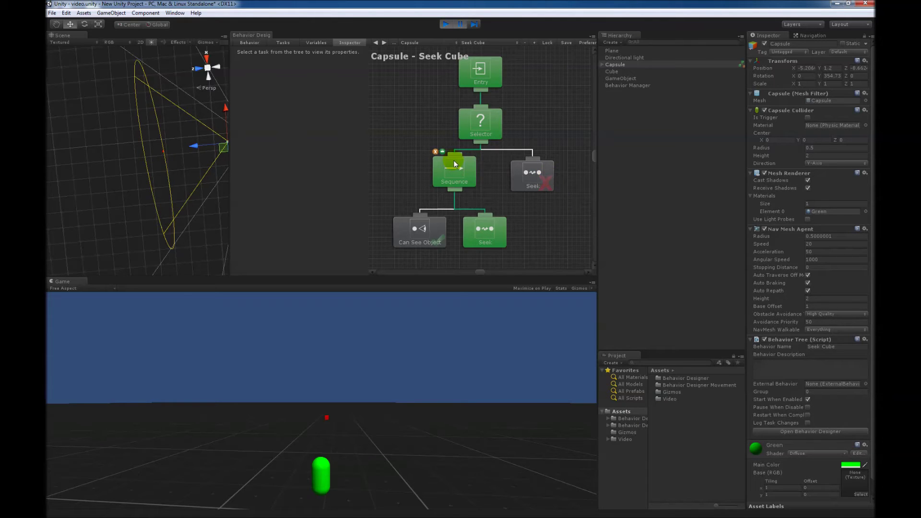
# Inspect Can See Object and the Sequence's Seek, resume, then stop play and select the Sequence.
pyautogui.click(433, 233)
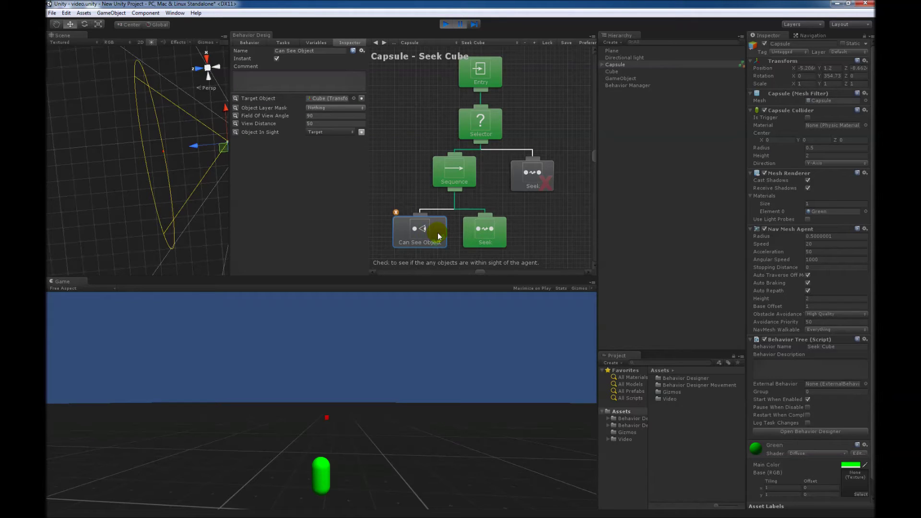
pyautogui.click(483, 229)
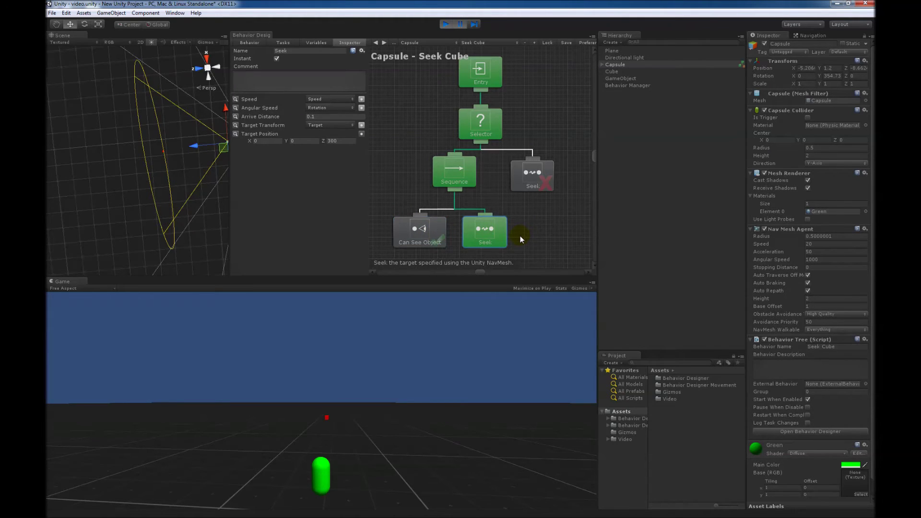
pyautogui.click(458, 24)
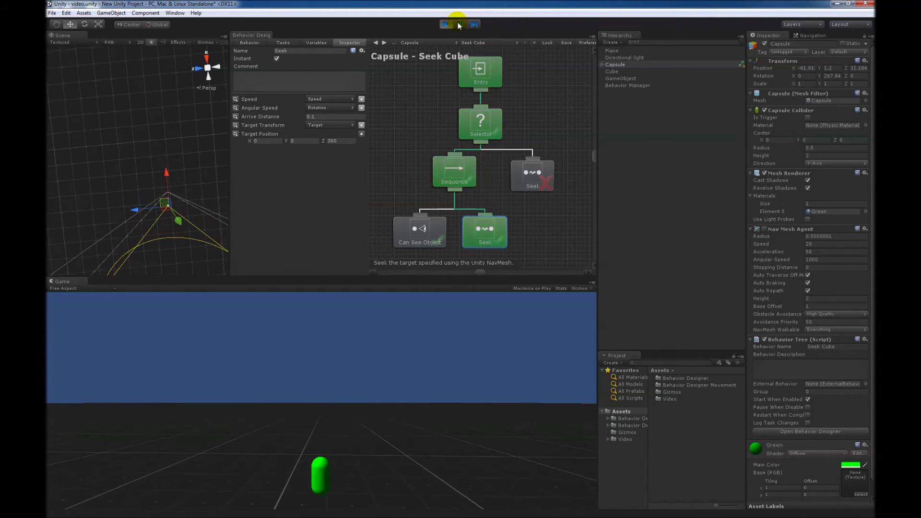
pyautogui.click(445, 22)
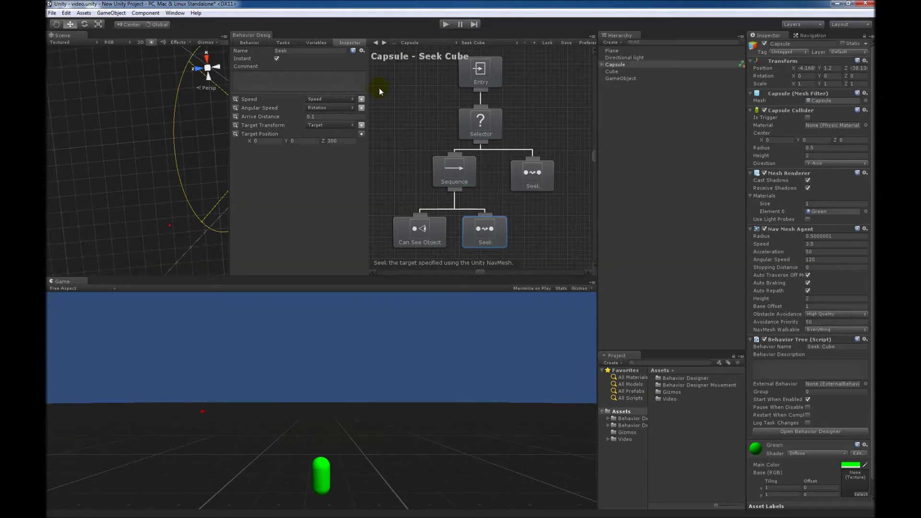
pyautogui.click(441, 160)
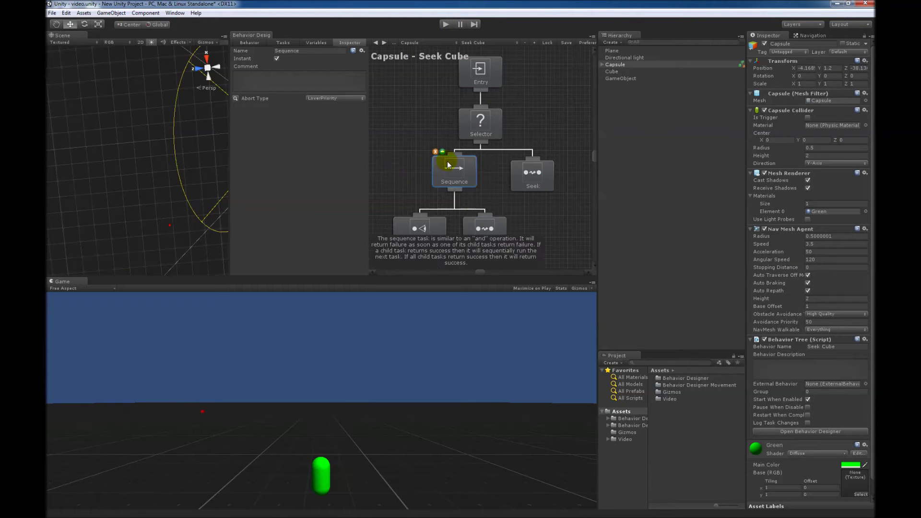
# Set the Sequence task's Abort Type to Self.
pyautogui.click(333, 98)
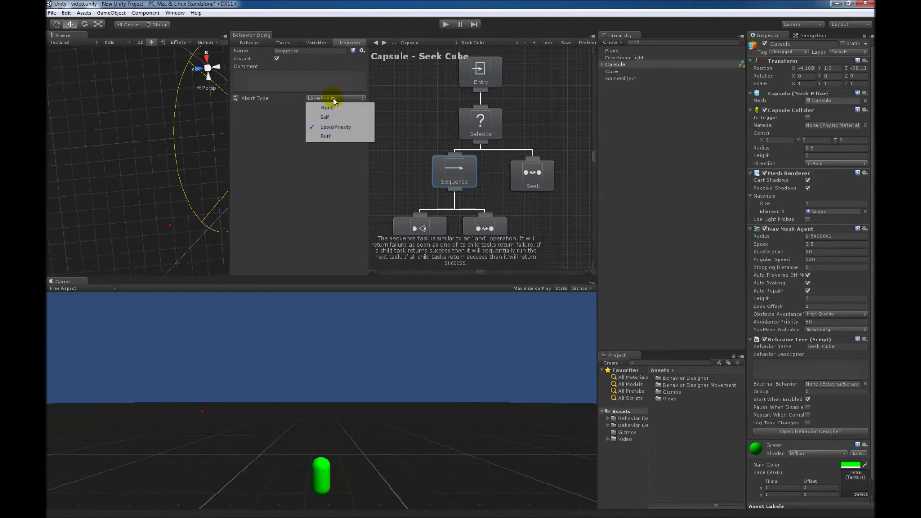
pyautogui.click(329, 117)
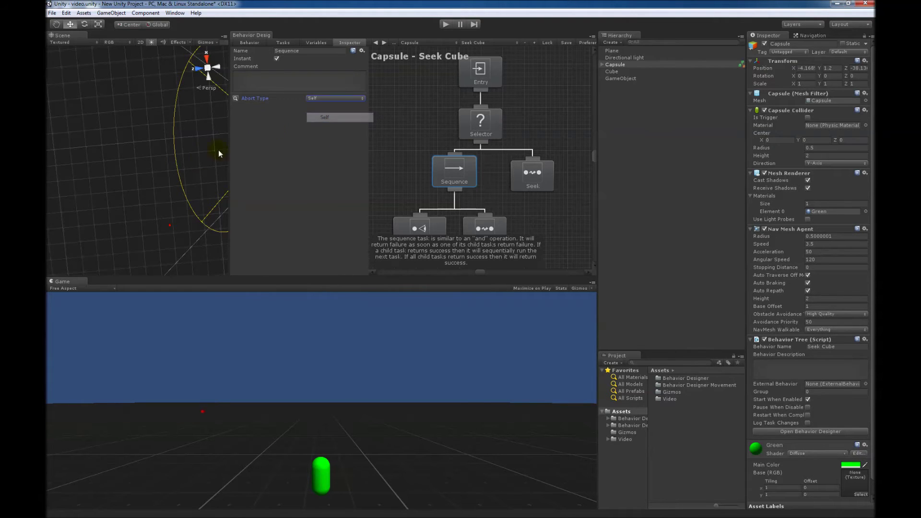
pyautogui.moveTo(191, 148); pyautogui.dragTo(139, 112, button='right')
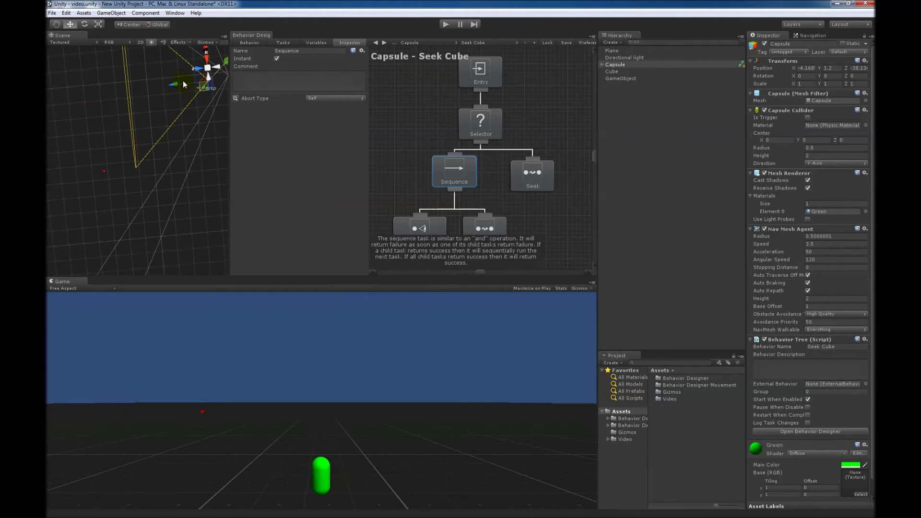
# Drag the capsule along its Z and X axes to a new start, then inspect Can See Object.
pyautogui.moveTo(177, 82); pyautogui.dragTo(117, 87)
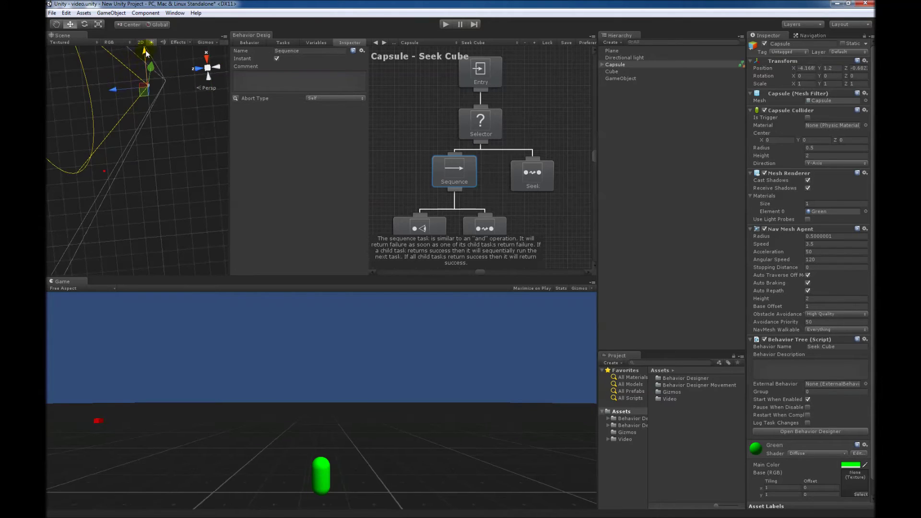
pyautogui.moveTo(145, 53); pyautogui.dragTo(153, 134)
pyautogui.moveTo(121, 163); pyautogui.dragTo(180, 174)
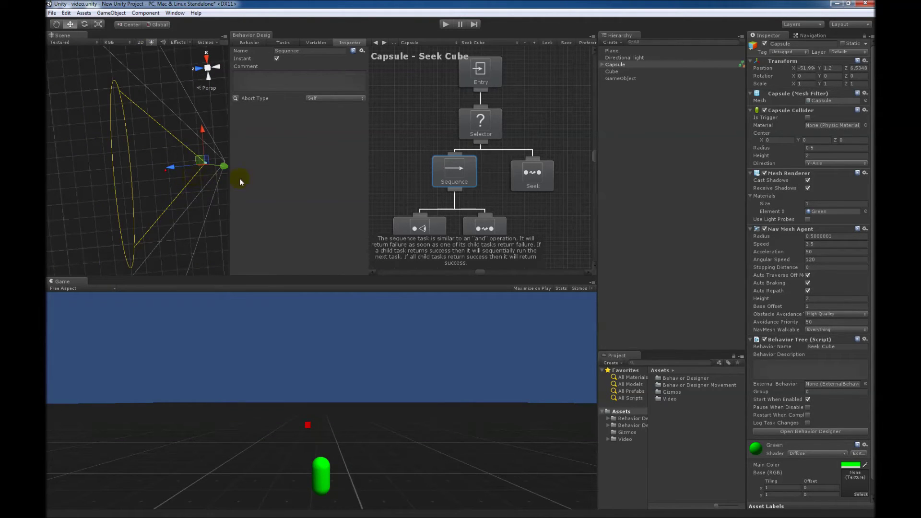
pyautogui.click(422, 234)
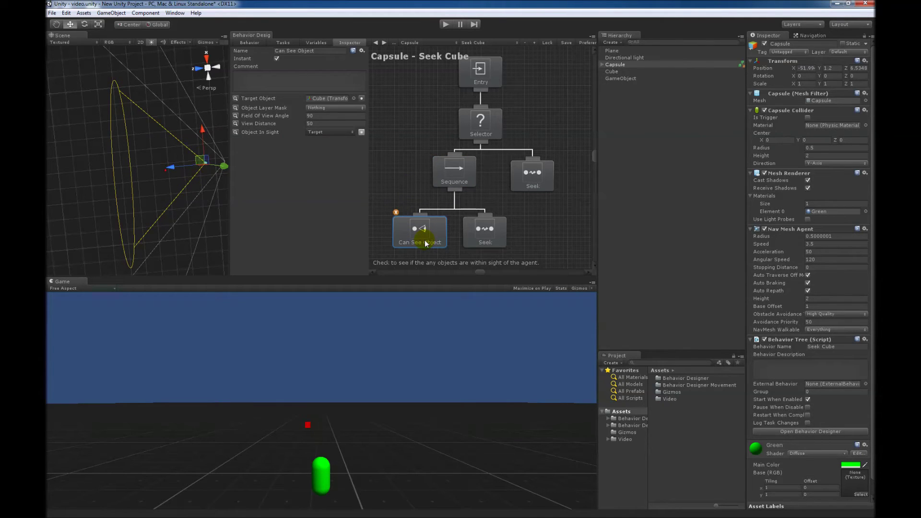
pyautogui.click(471, 243)
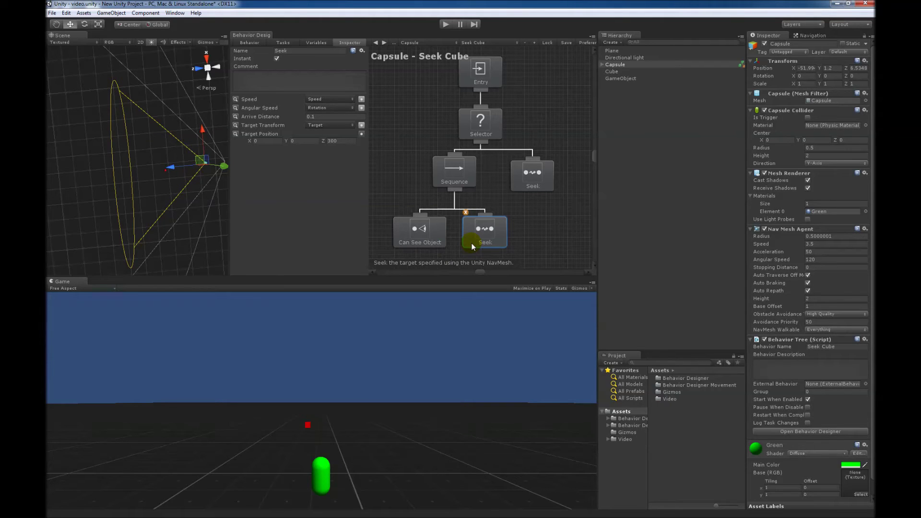
pyautogui.click(462, 174)
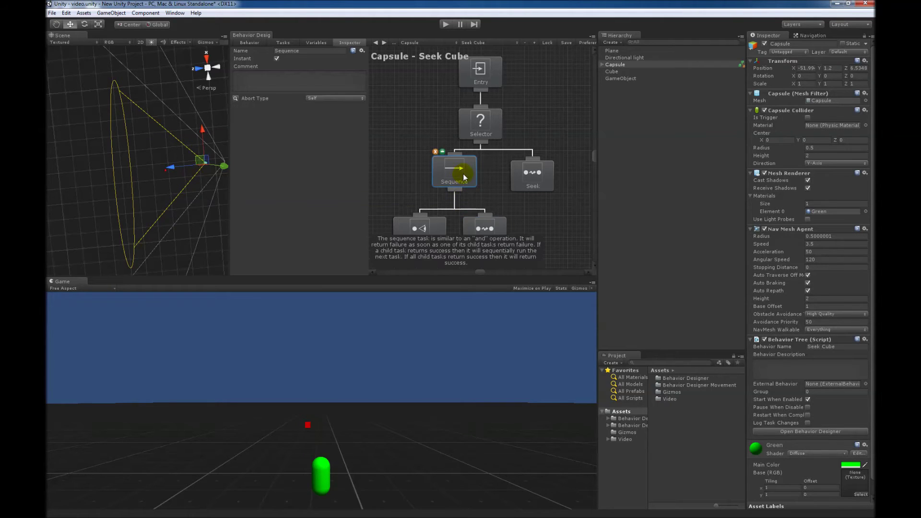
pyautogui.click(407, 190)
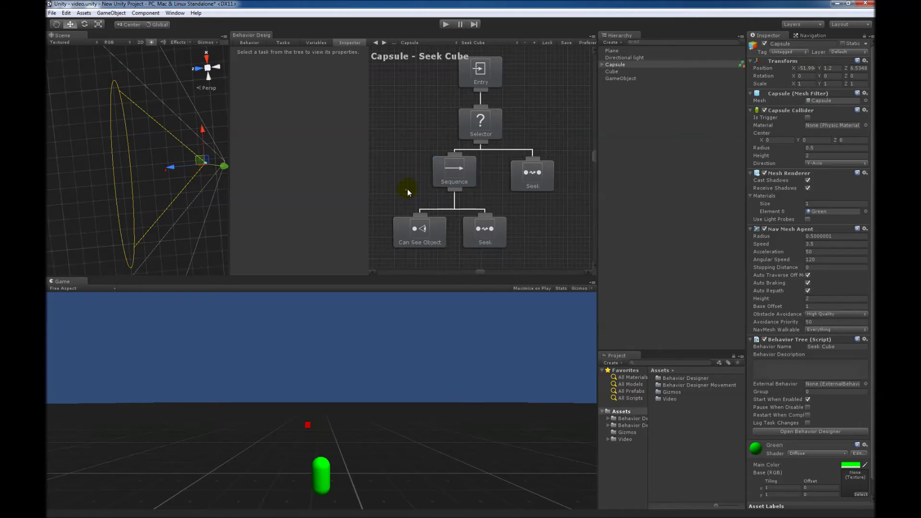
pyautogui.click(422, 229)
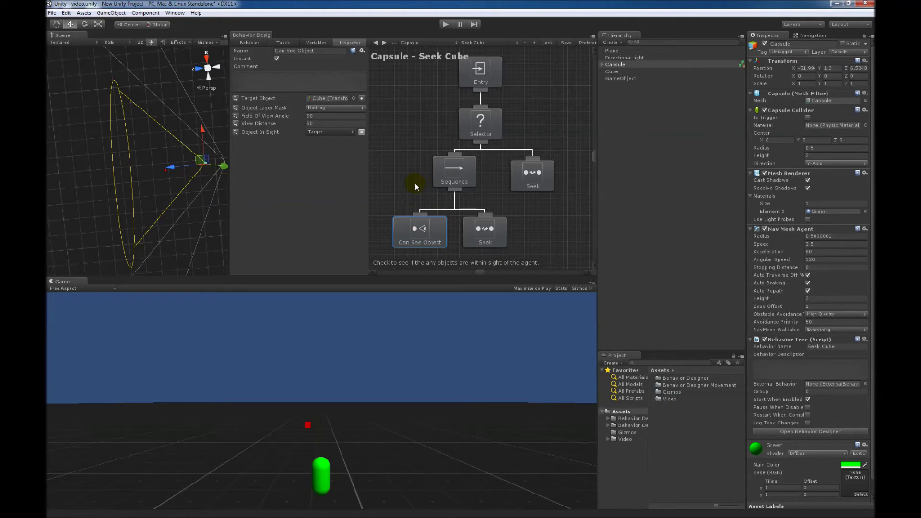
pyautogui.click(481, 228)
pyautogui.moveTo(385, 154); pyautogui.dragTo(496, 243)
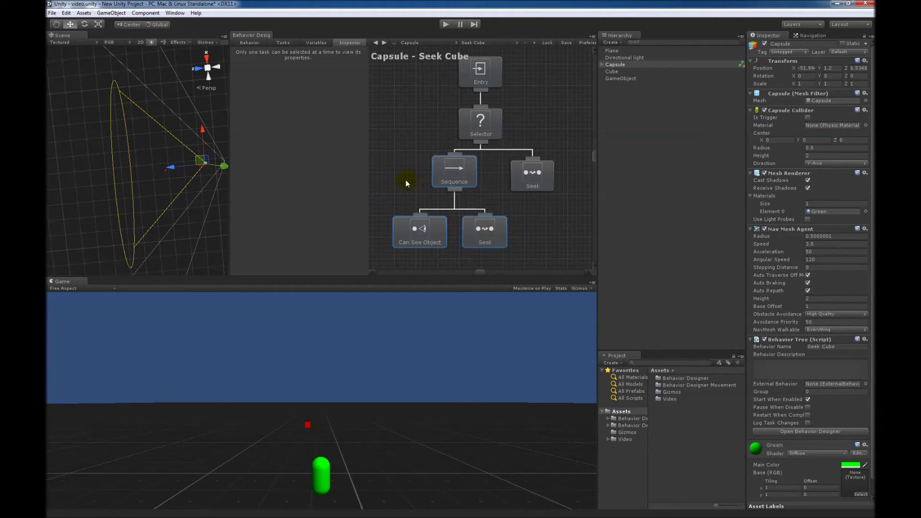
pyautogui.click(406, 182)
pyautogui.click(432, 230)
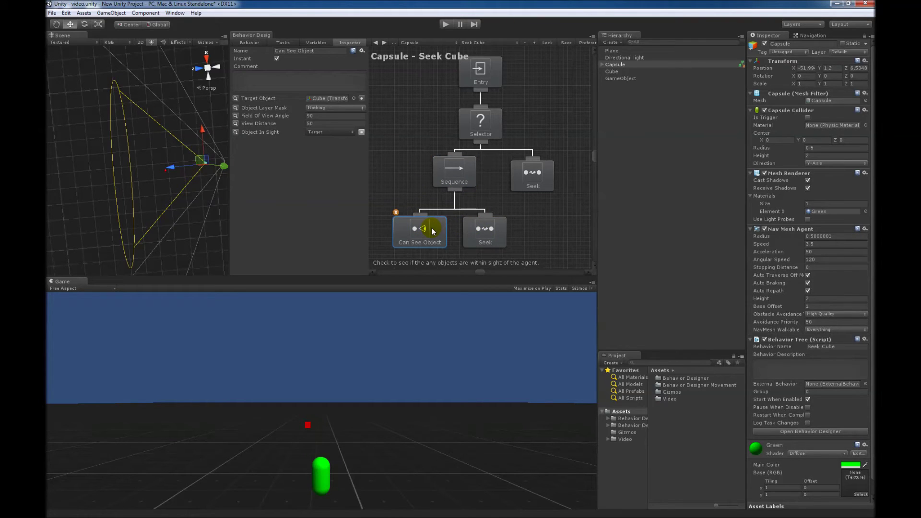
pyautogui.click(503, 240)
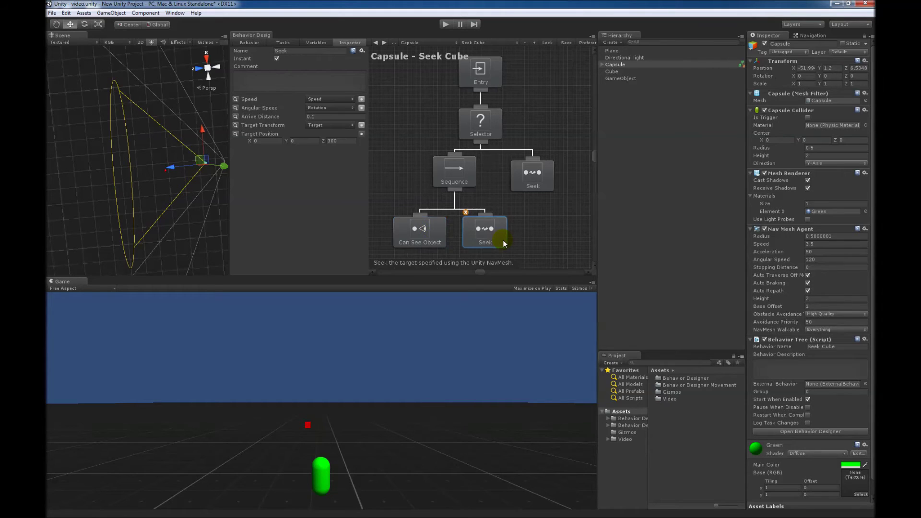
pyautogui.click(448, 239)
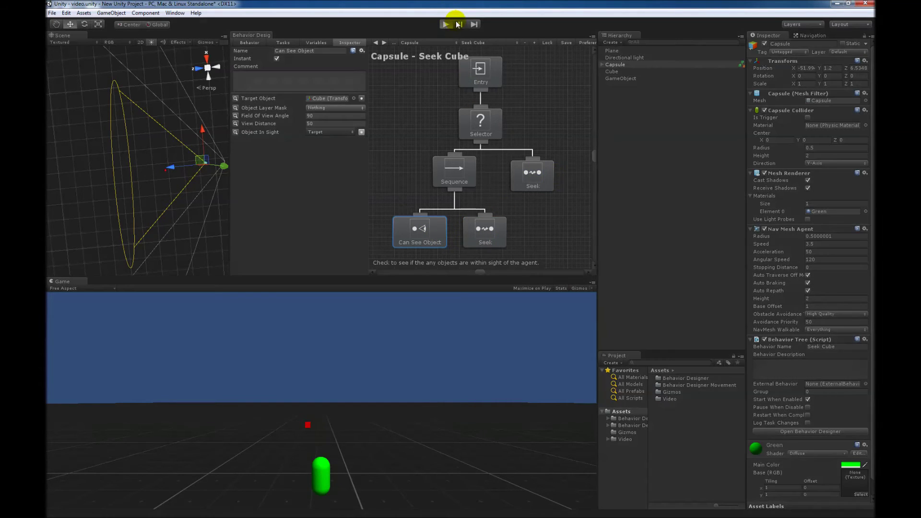
# Run the game with the Self abort, pausing and inspecting the Sequence until the fallback Seek takes over.
pyautogui.hotkey('ctrl', 'p')
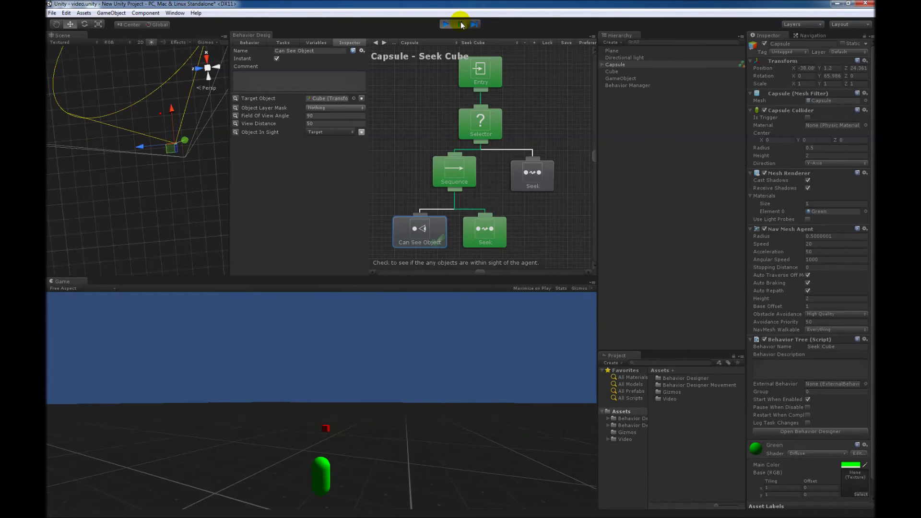
pyautogui.click(462, 24)
pyautogui.moveTo(427, 244)
pyautogui.click(460, 24)
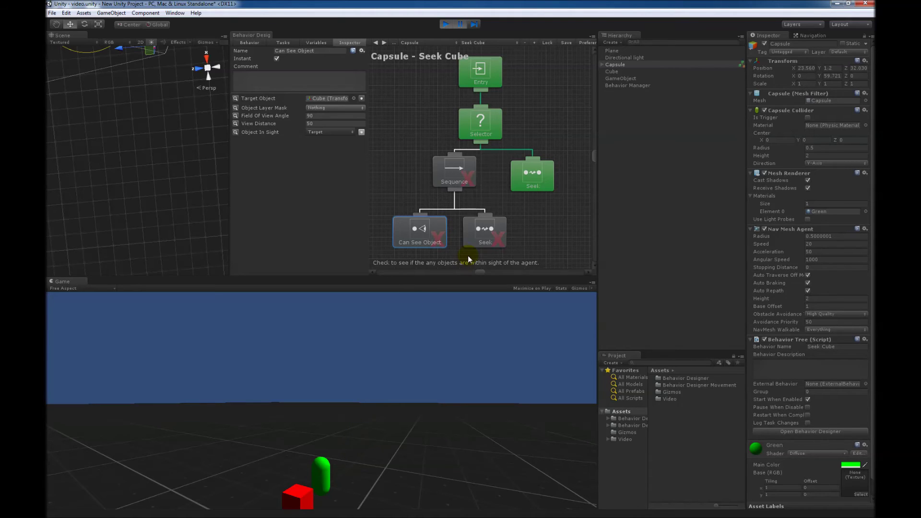
pyautogui.click(452, 178)
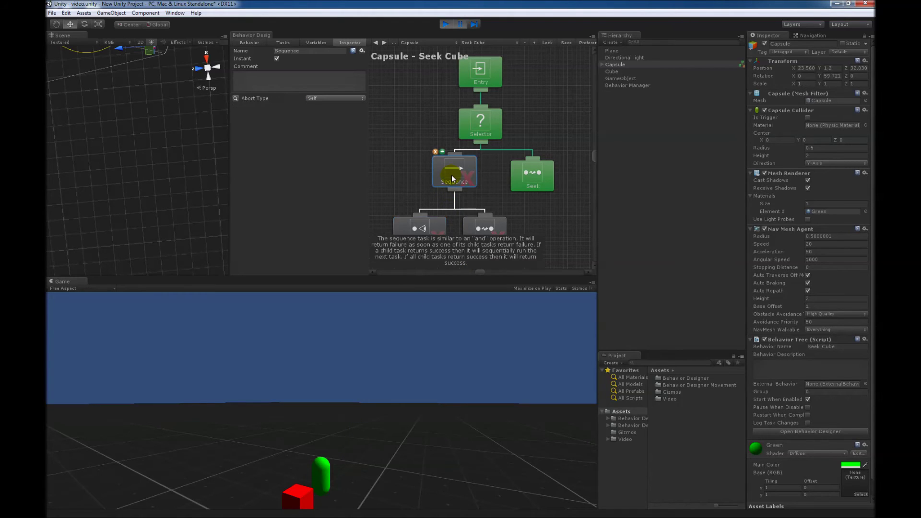
pyautogui.click(406, 200)
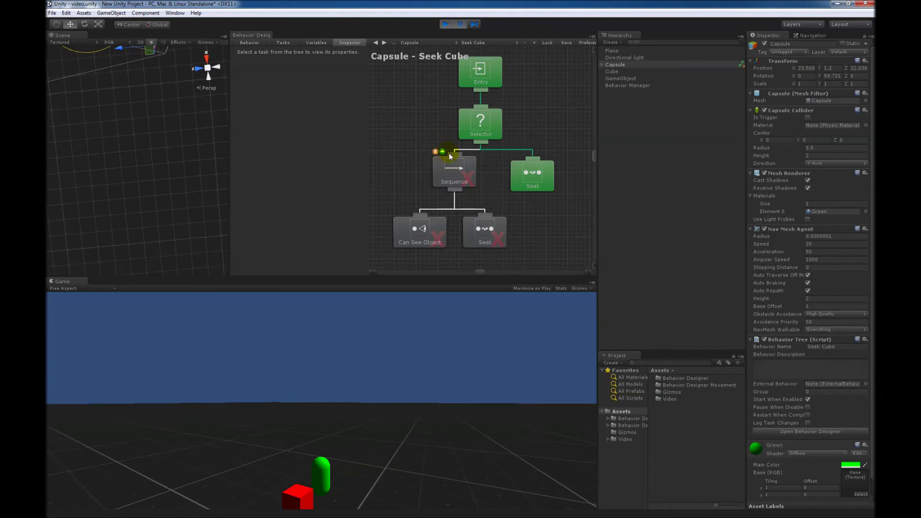
pyautogui.click(459, 21)
pyautogui.click(460, 25)
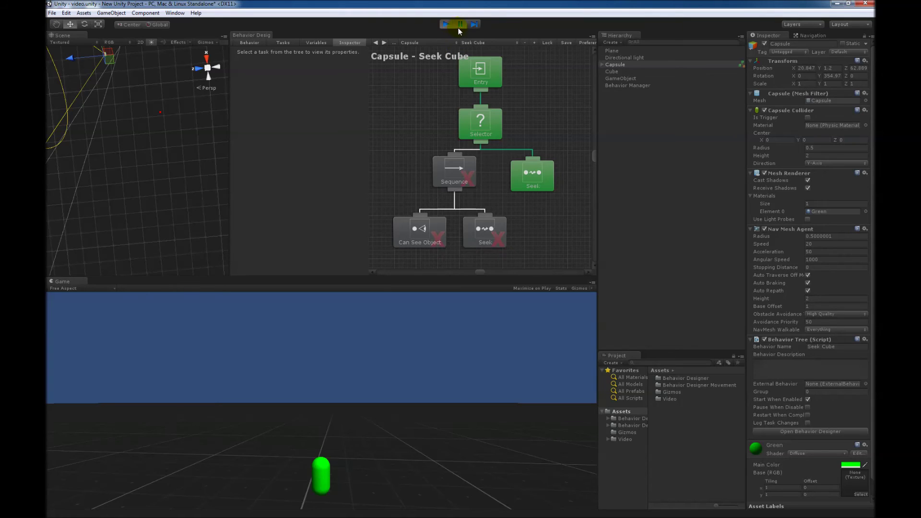
# Stop play mode and set the Sequence task's Abort Type to Both.
pyautogui.click(445, 25)
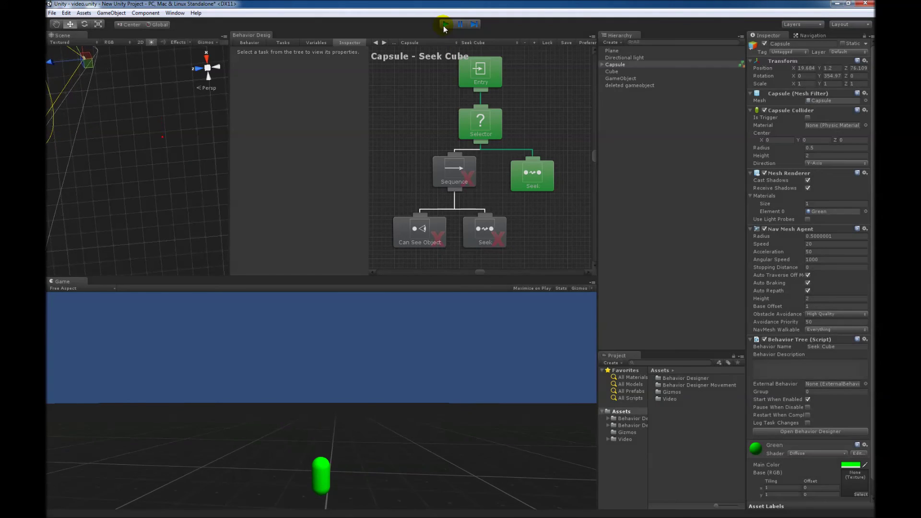
pyautogui.click(456, 178)
pyautogui.click(332, 98)
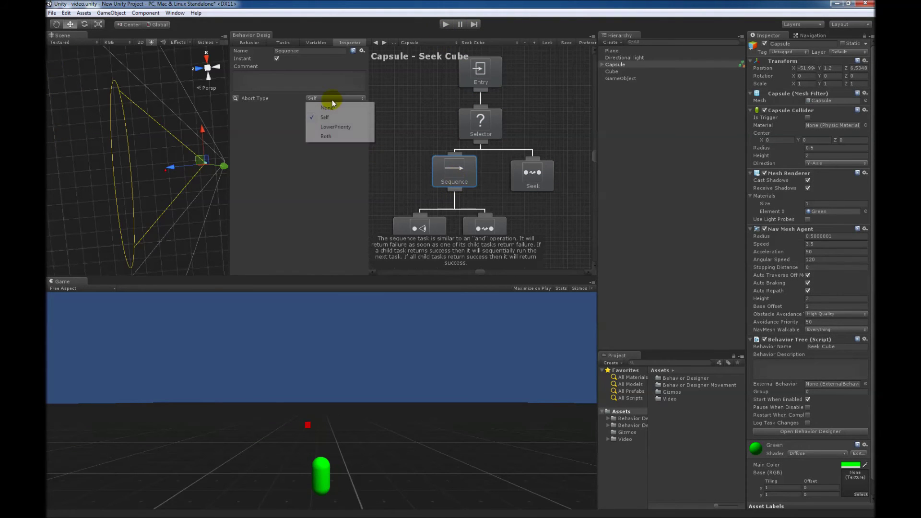
pyautogui.click(339, 137)
# Drag the capsule to a new starting position and start the game.
pyautogui.moveTo(171, 182); pyautogui.dragTo(129, 196, button='middle')
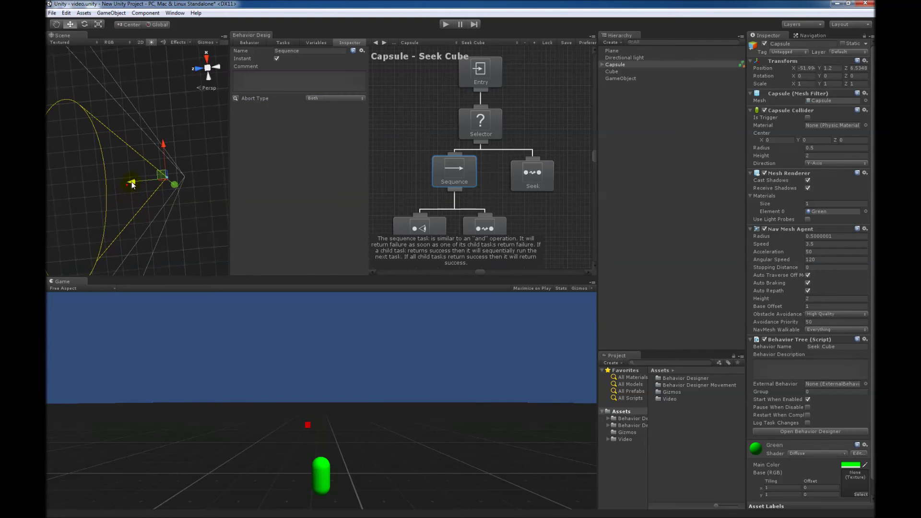
pyautogui.moveTo(132, 185); pyautogui.dragTo(194, 96)
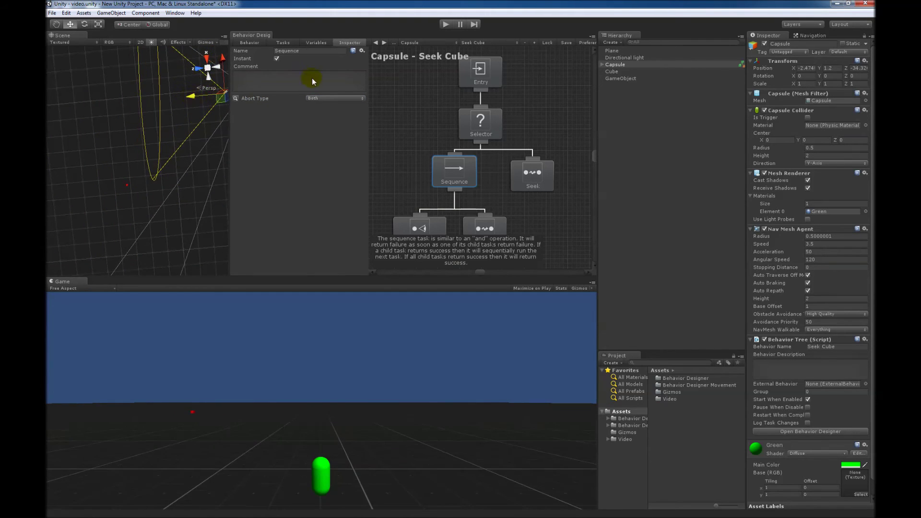
pyautogui.click(447, 25)
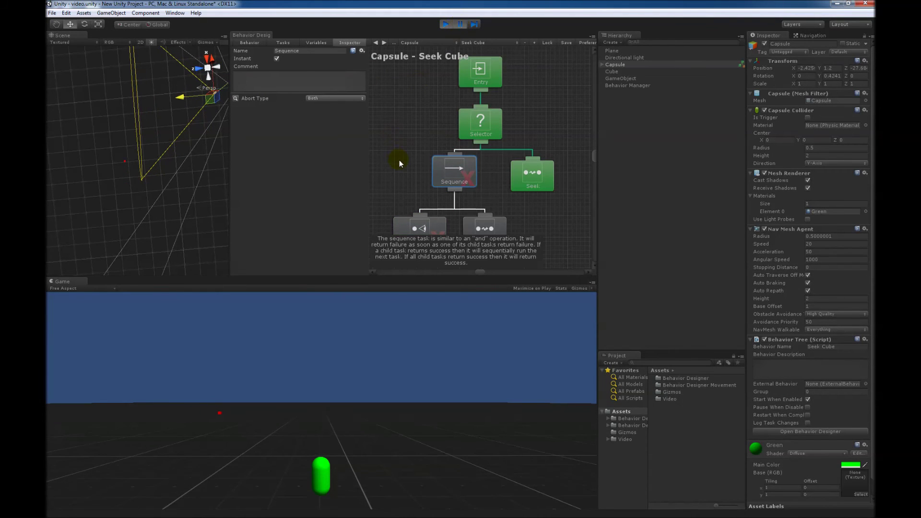
# Watch the Both-abort run, pausing to inspect the child Seek and the Sequence's abort setting.
pyautogui.click(422, 177)
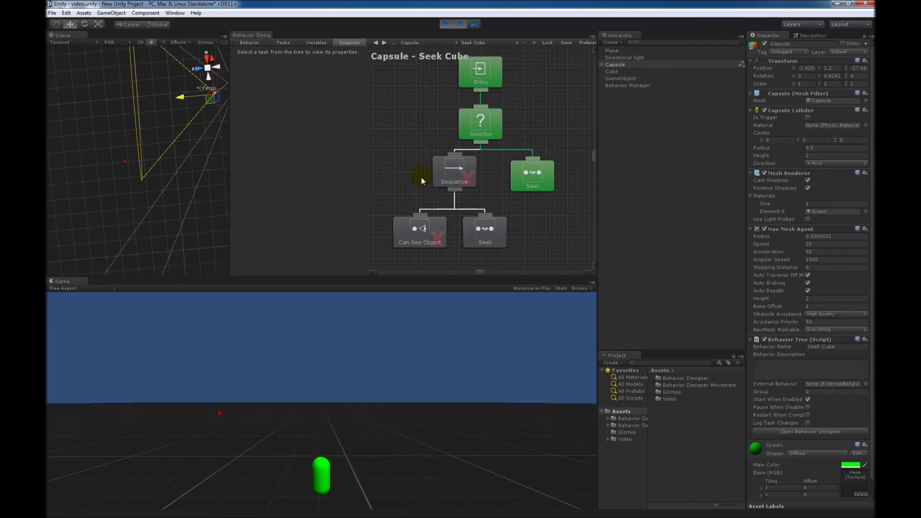
pyautogui.moveTo(422, 223)
pyautogui.moveTo(538, 184)
pyautogui.moveTo(430, 238)
pyautogui.click(485, 240)
pyautogui.click(462, 24)
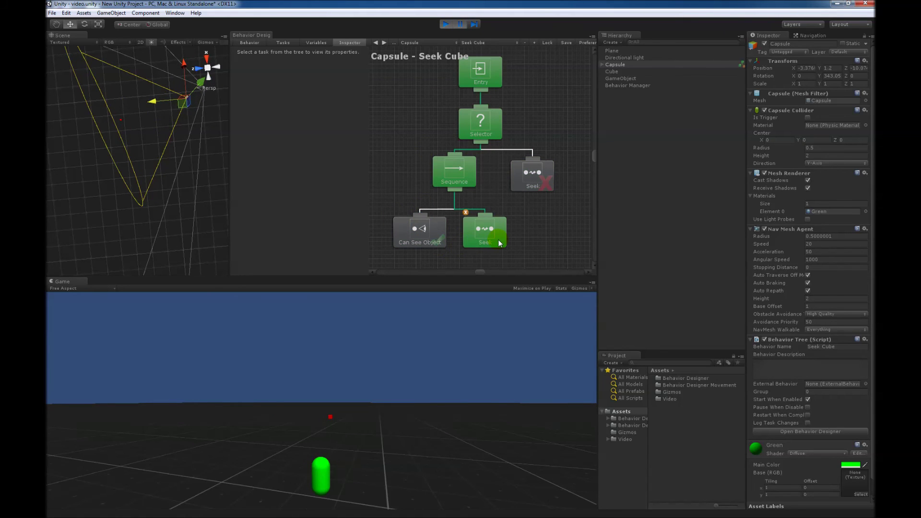
pyautogui.click(467, 182)
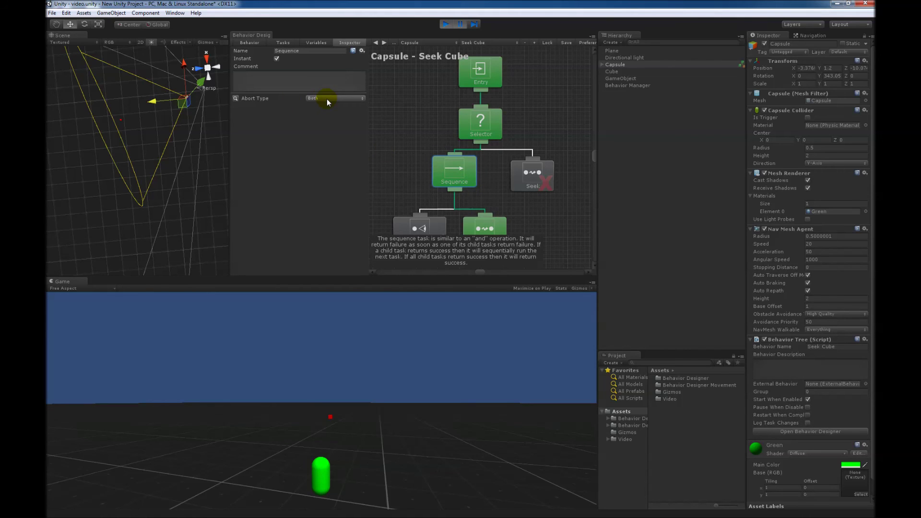
pyautogui.click(402, 170)
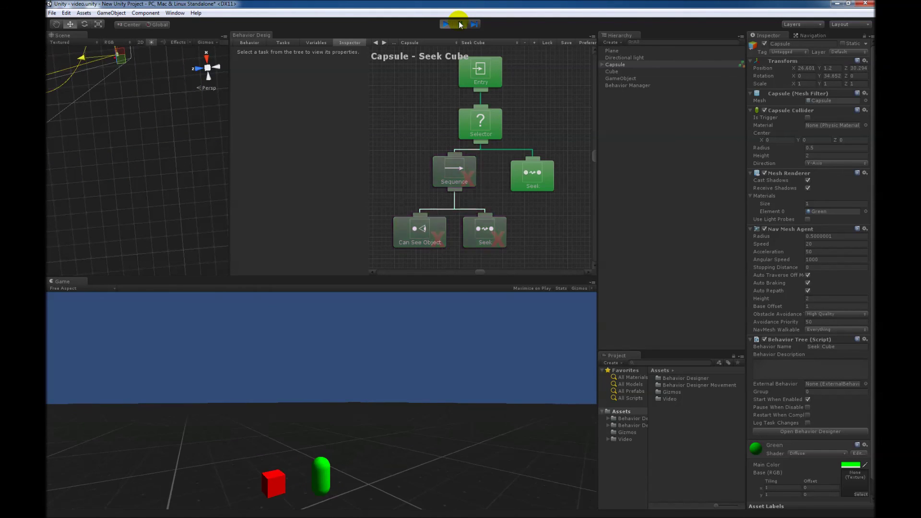
# Pause to pan the Scene view after the capsule, then stop play mode.
pyautogui.click(460, 23)
pyautogui.moveTo(140, 128)
pyautogui.mouseDown(button='middle')
pyautogui.moveTo(202, 181)
pyautogui.moveTo(173, 115)
pyautogui.moveTo(123, 187)
pyautogui.moveTo(144, 137)
pyautogui.mouseUp(button='middle')
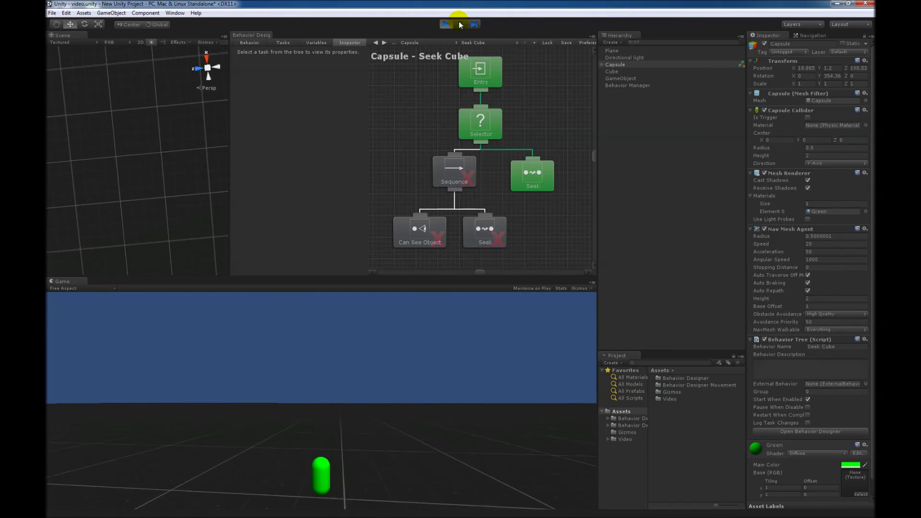
pyautogui.click(445, 23)
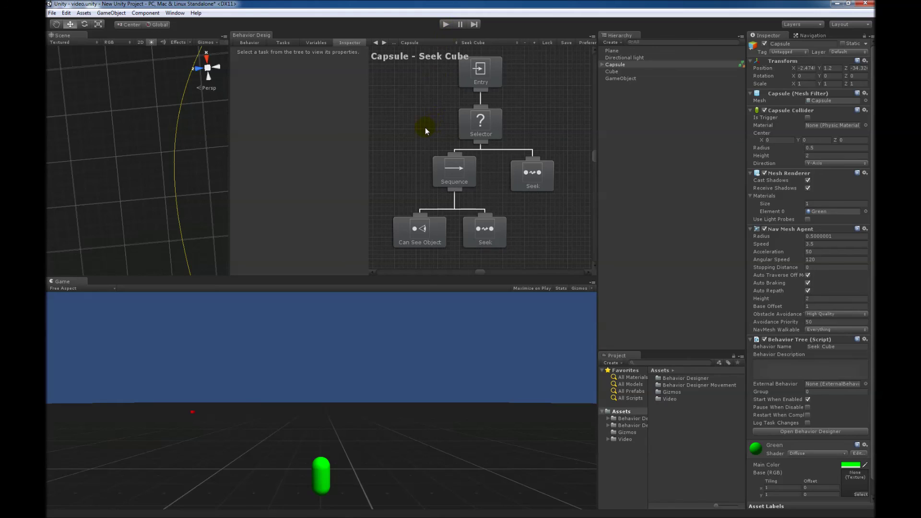